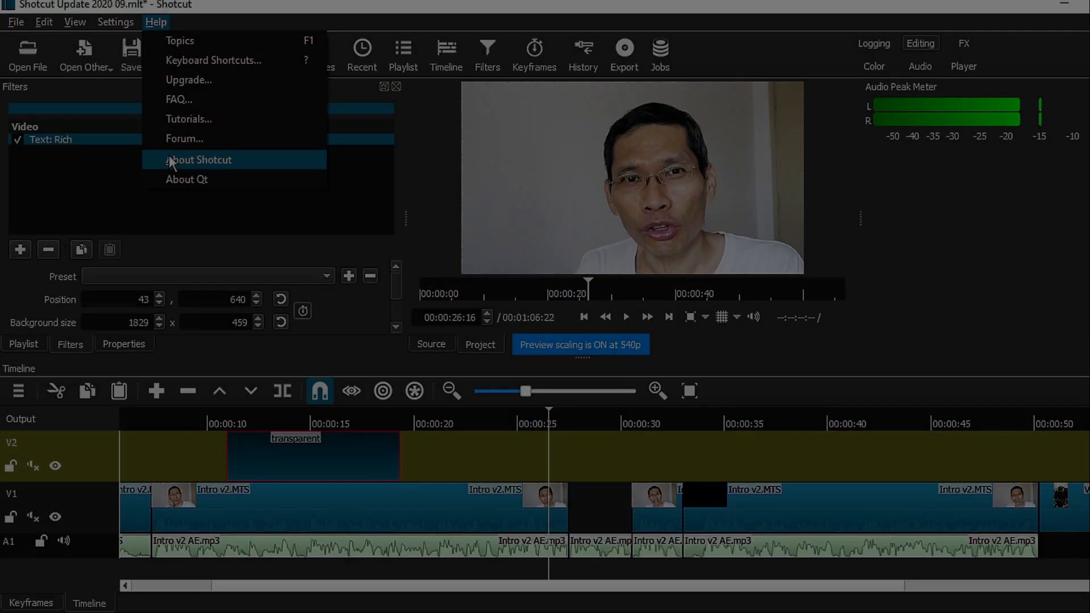
# Step: Check the installed version, then try the Effects and Color layouts while scrubbing the video
pyautogui.click(169, 158)
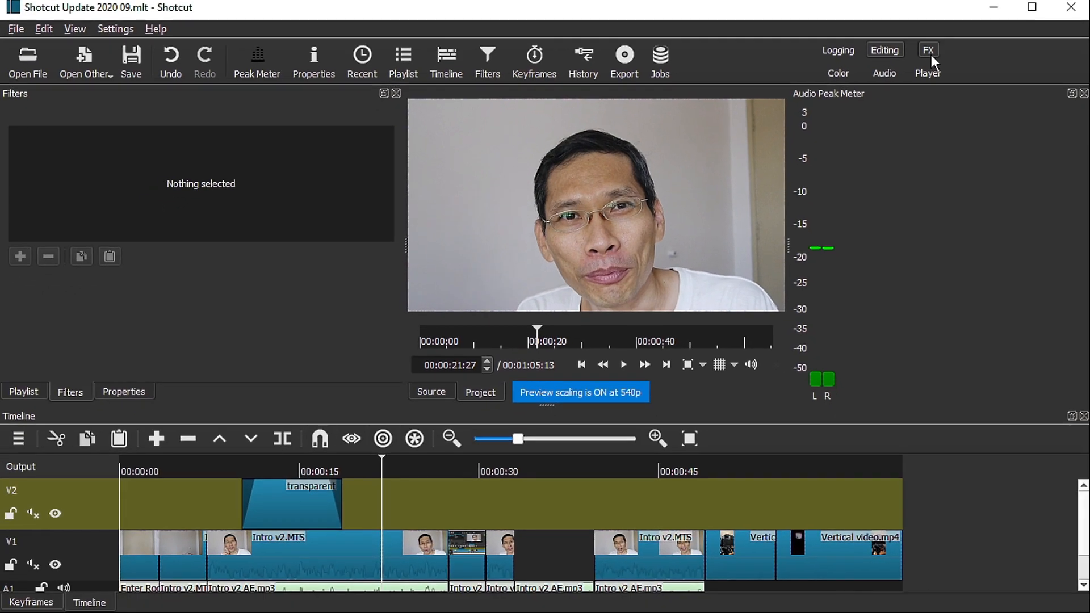
pyautogui.click(931, 55)
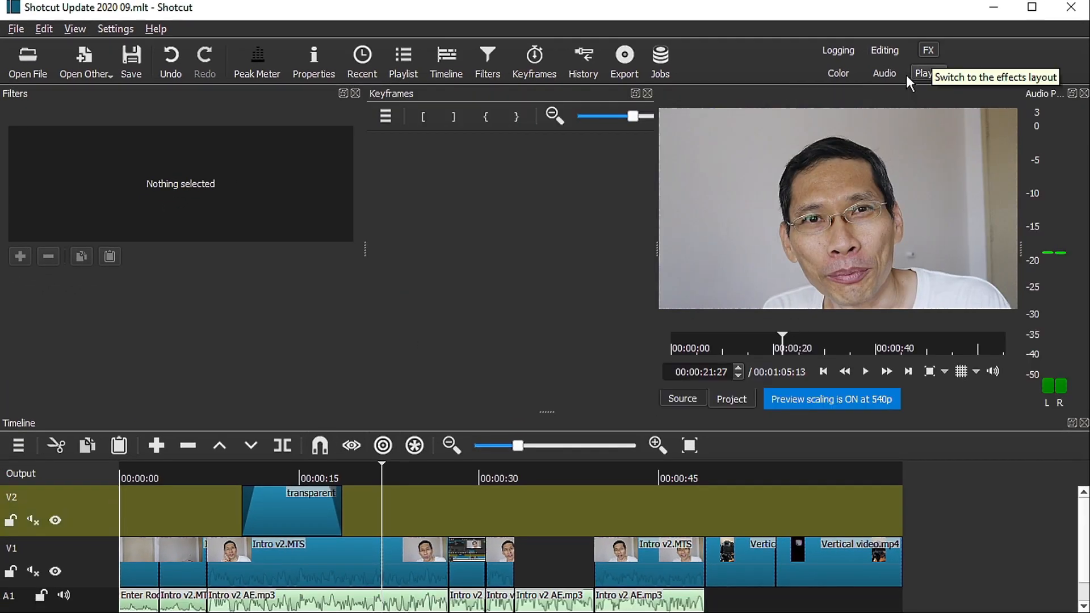
pyautogui.click(838, 75)
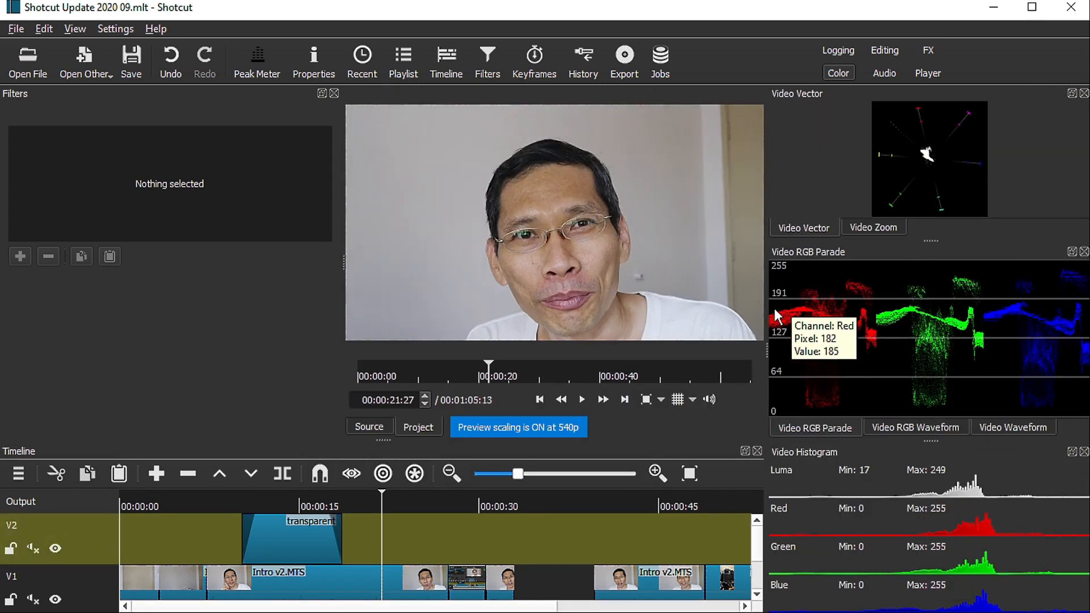
pyautogui.click(386, 494)
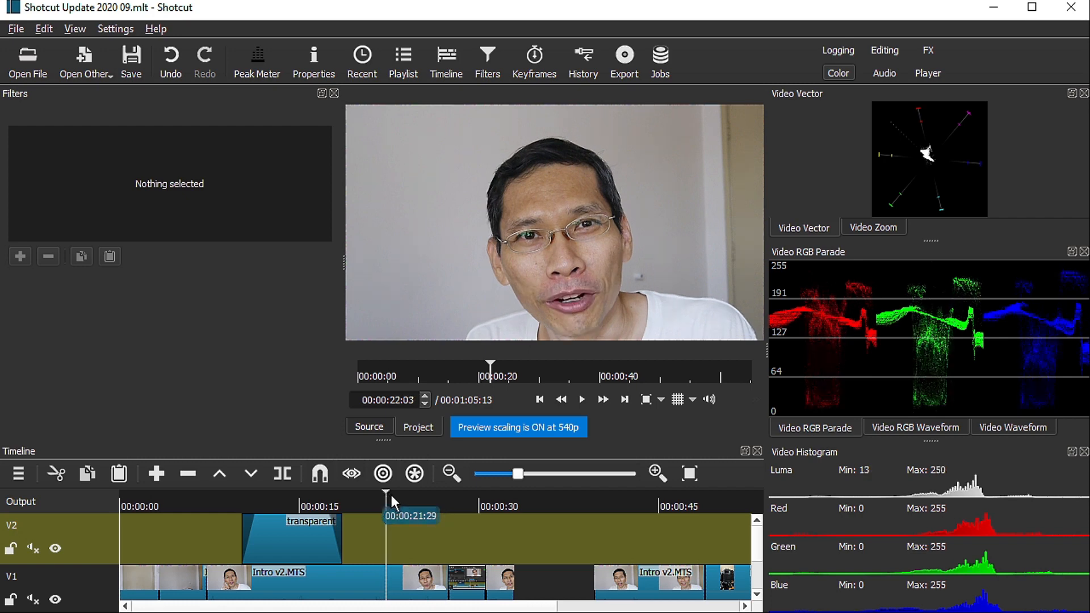
pyautogui.moveTo(390, 492); pyautogui.dragTo(363, 507)
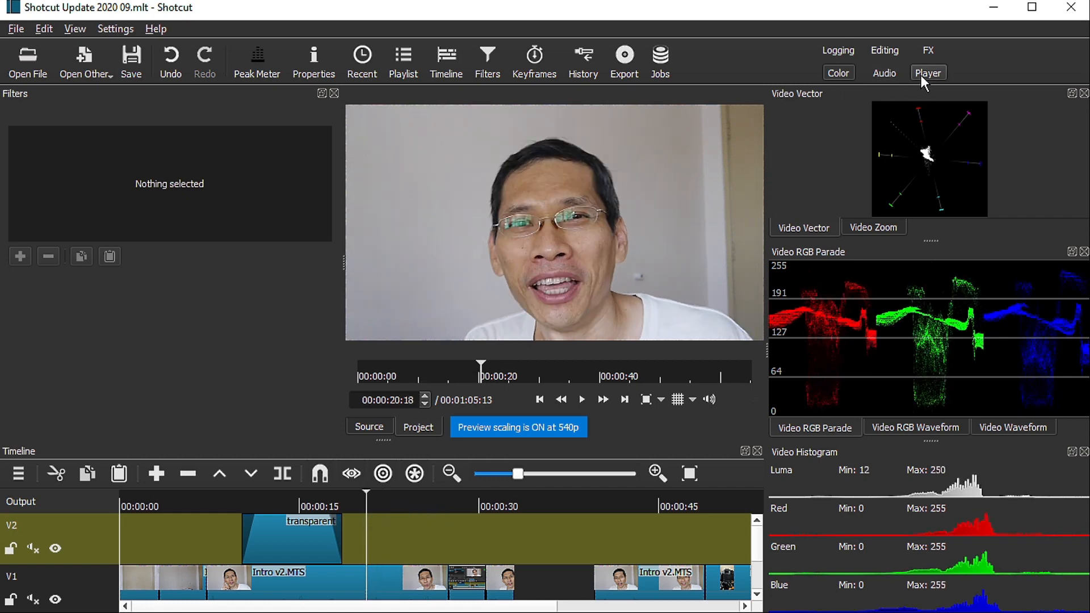
# Step: Try the Audio and Player-only layouts, then return to the standard Editing layout
pyautogui.click(883, 73)
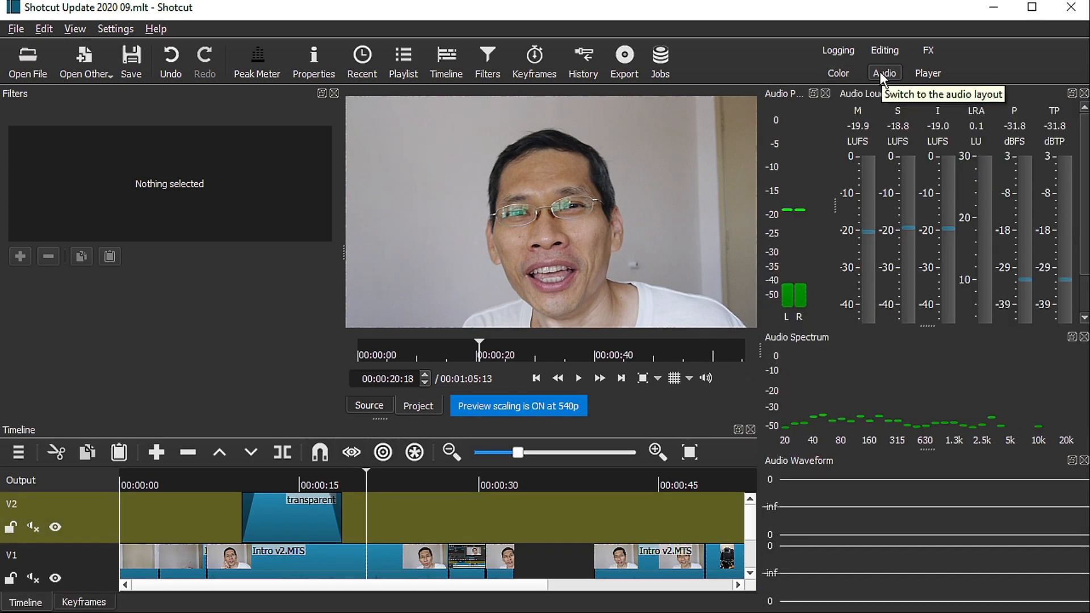
pyautogui.click(928, 73)
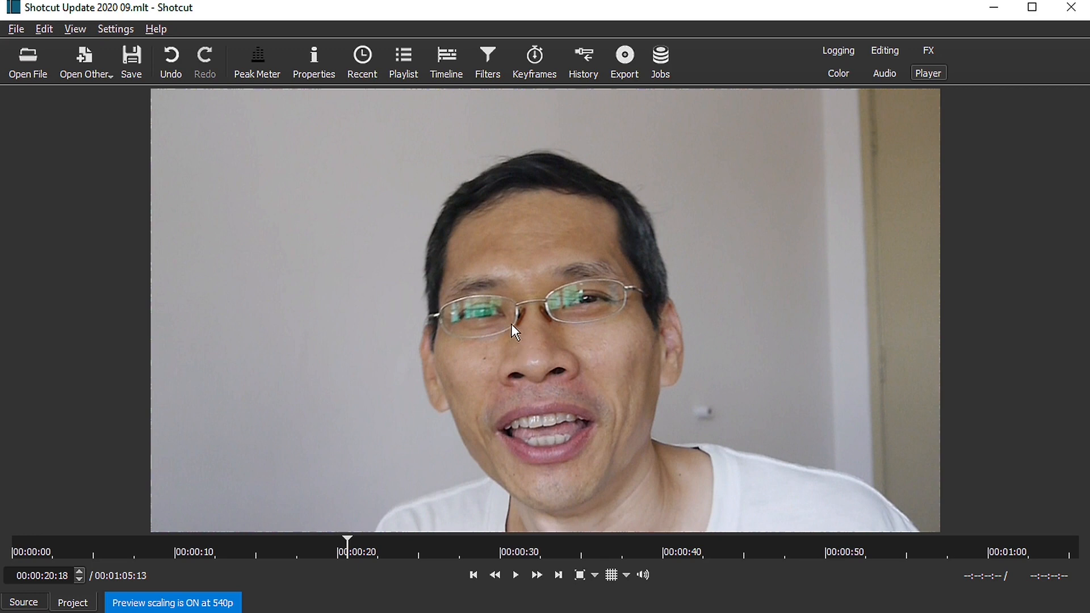
pyautogui.click(879, 51)
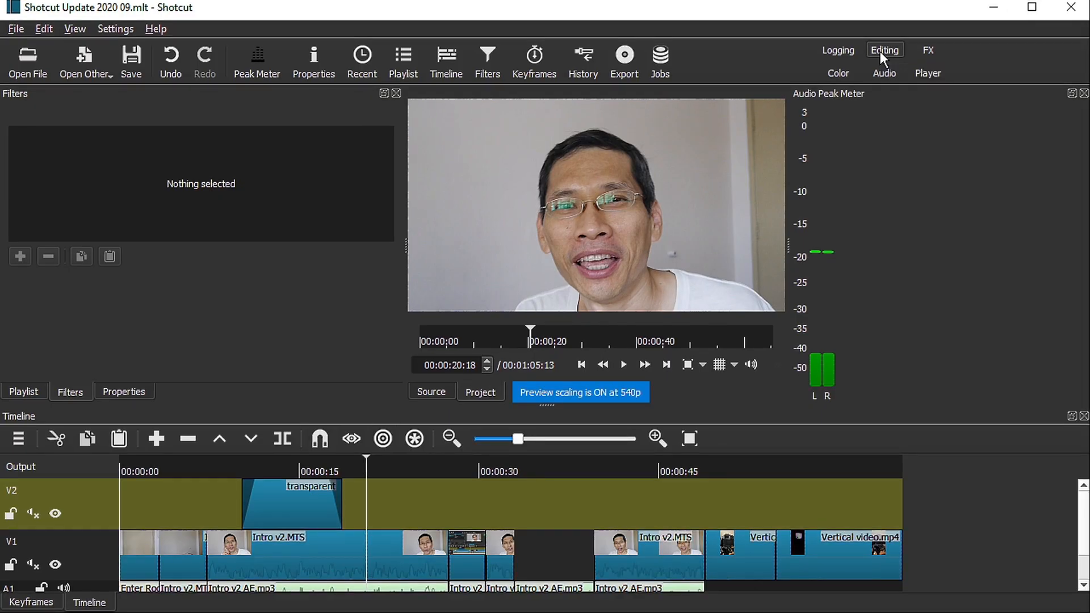
# Step: Select the caption clip at 00:13, highlight all its text and cancel the font dialog unchanged
pyautogui.click(285, 474)
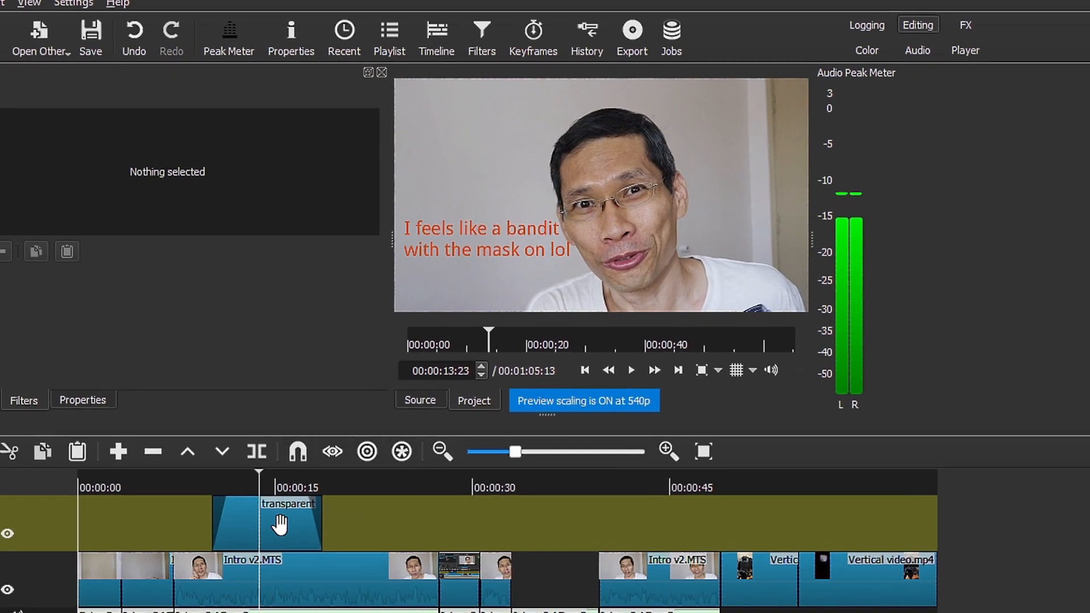
pyautogui.click(295, 512)
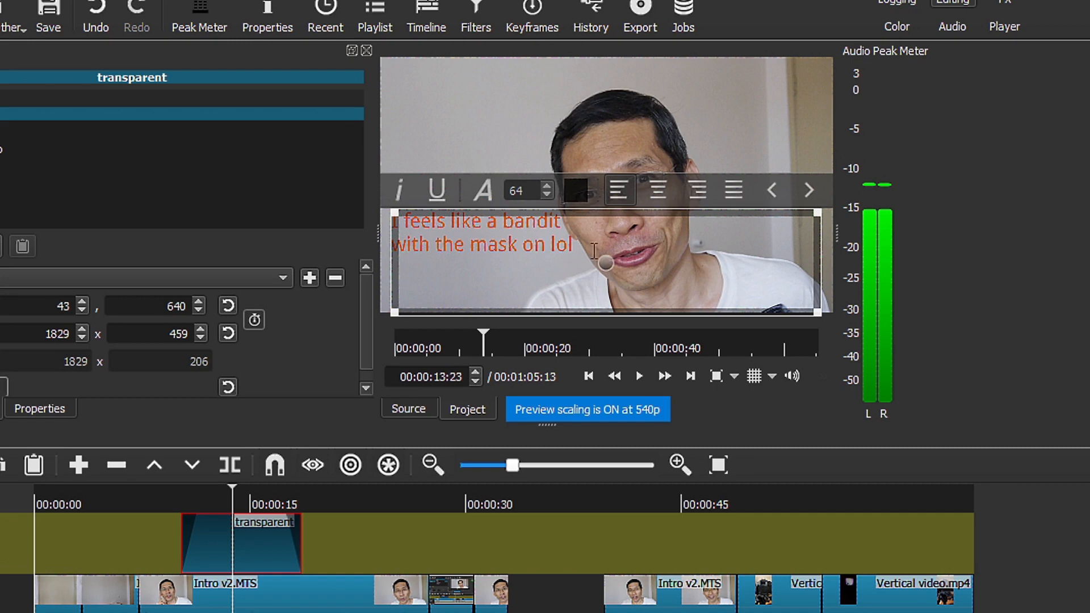
pyautogui.moveTo(578, 247); pyautogui.dragTo(394, 223)
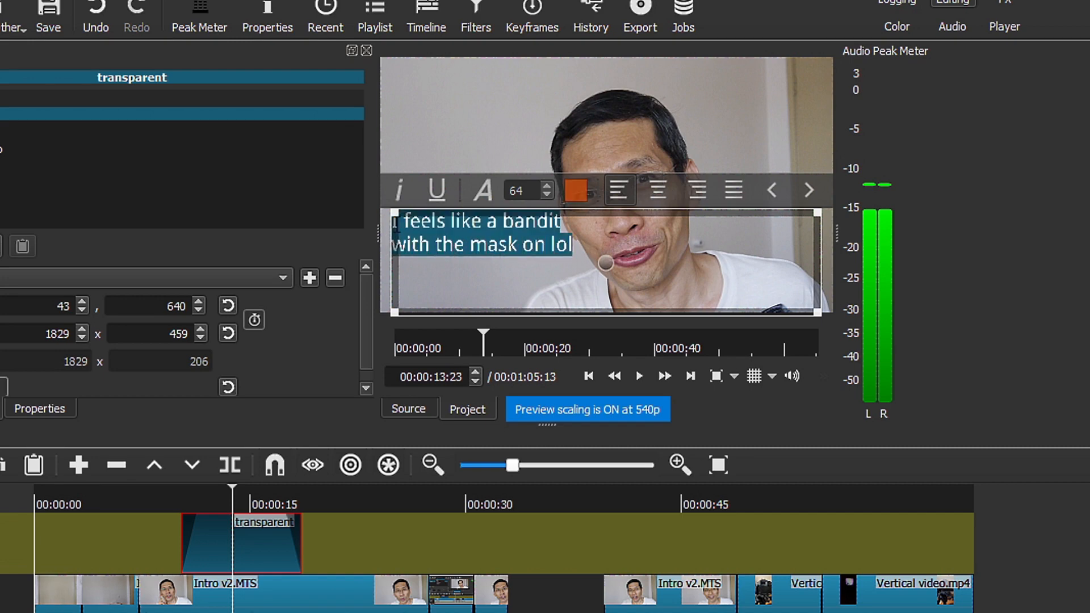
pyautogui.click(486, 196)
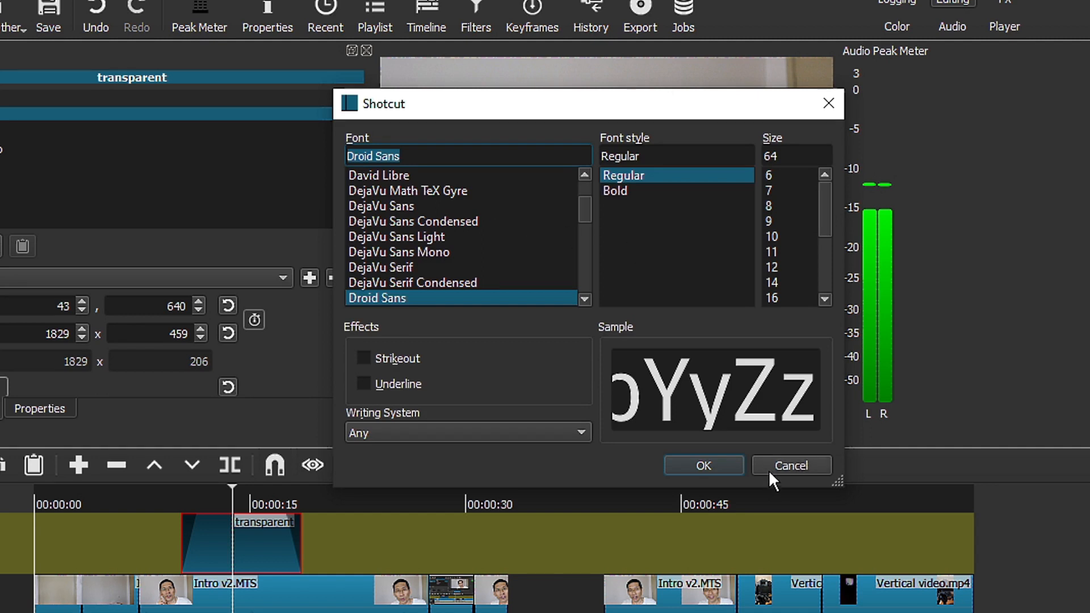
pyautogui.click(791, 466)
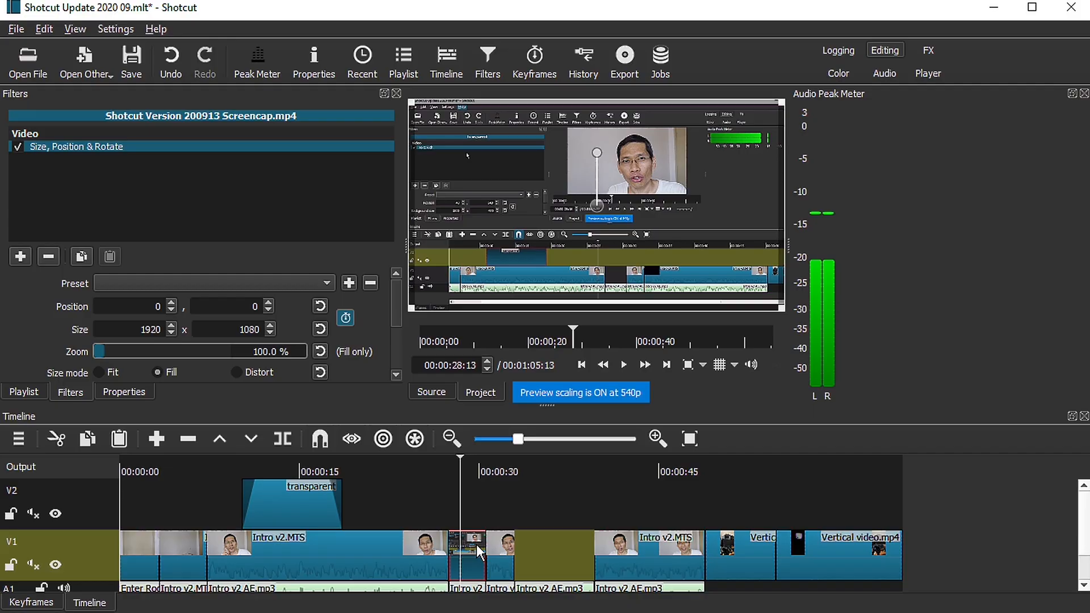
pyautogui.scroll(-5, 399, 307)
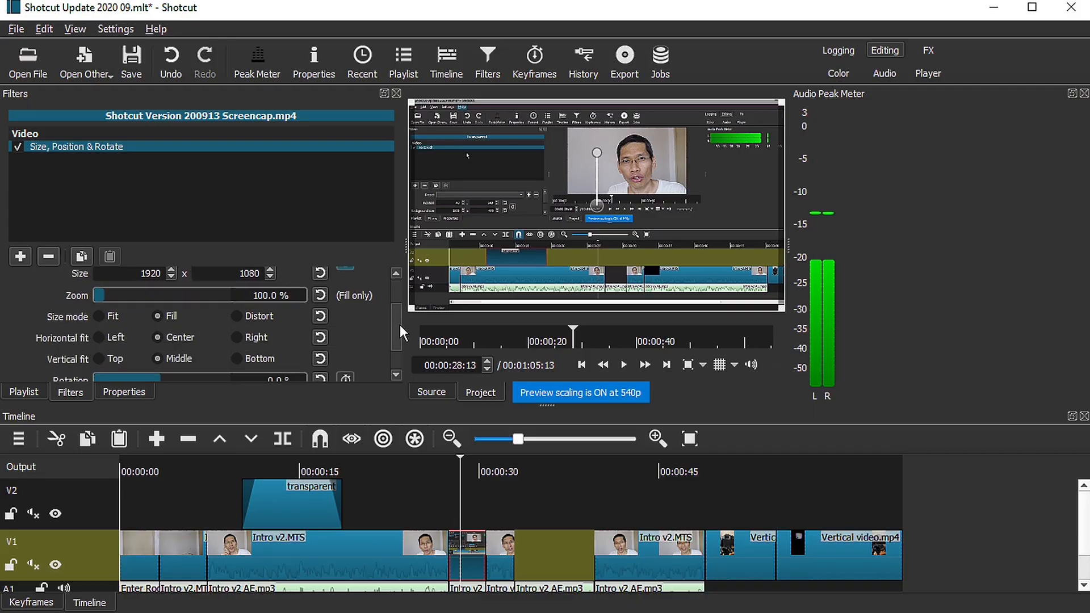
pyautogui.scroll(5, 402, 318)
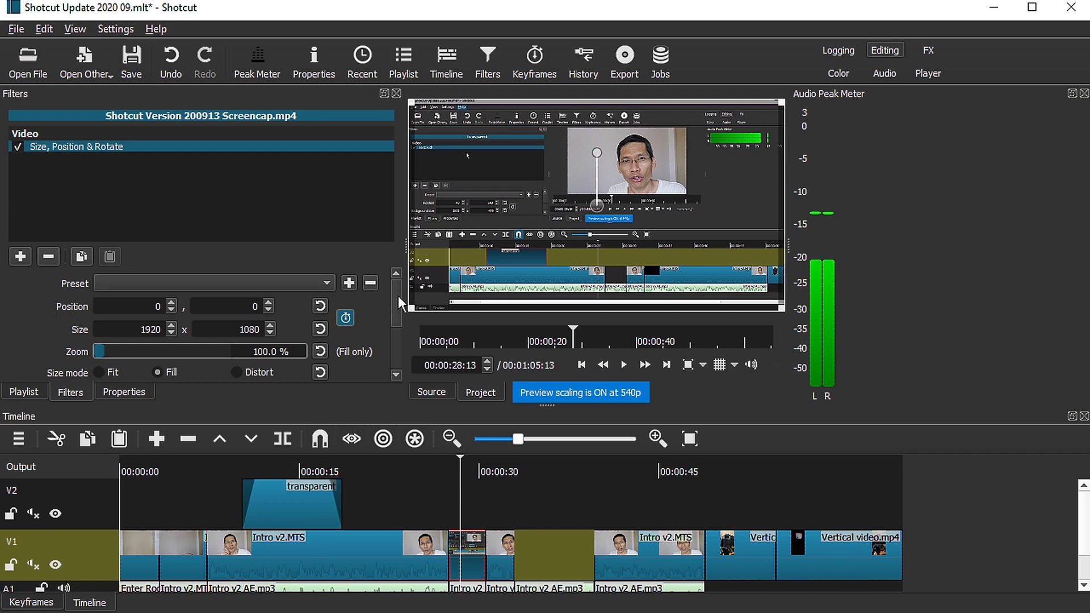
pyautogui.moveTo(398, 296)
pyautogui.mouseDown()
pyautogui.moveTo(399, 351)
pyautogui.moveTo(397, 292)
pyautogui.mouseUp()
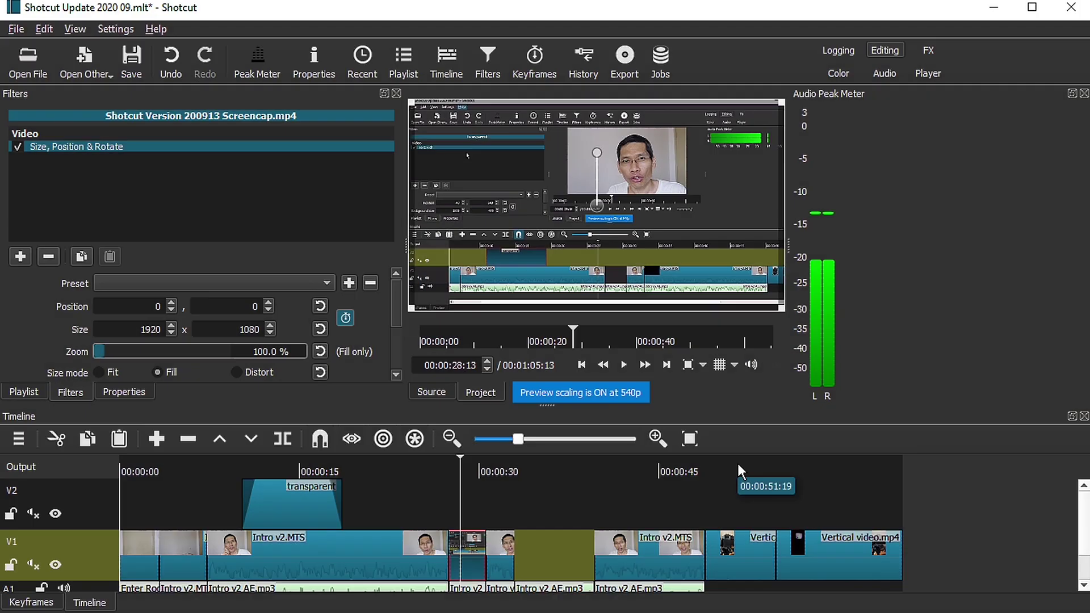
# Step: On the Vertical video.mp4 clip, enable the Blur: Pad filter so blurred footage fills the black bars
pyautogui.click(738, 472)
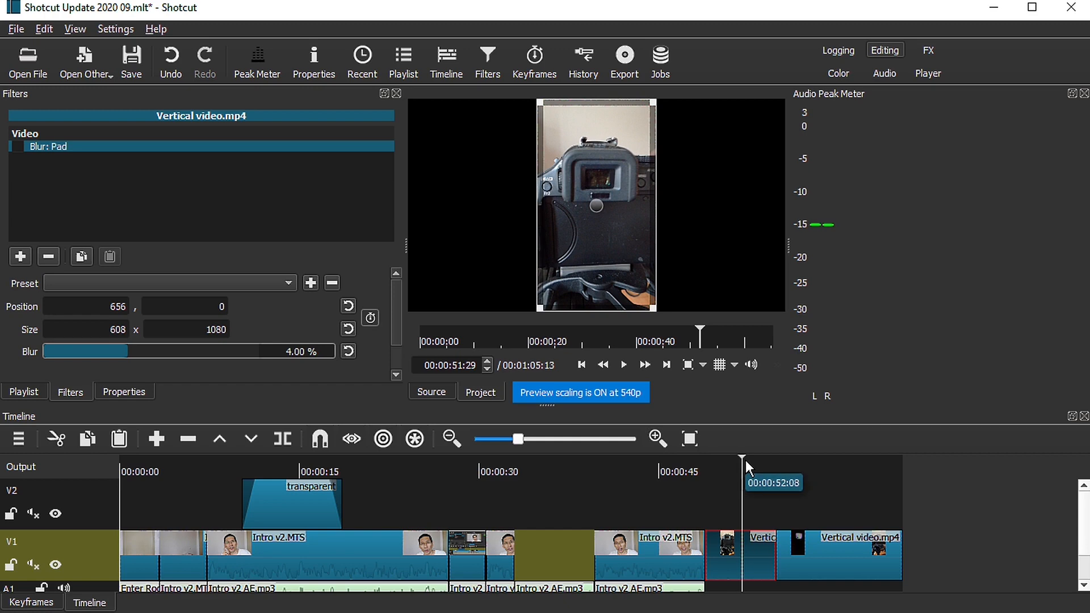
pyautogui.moveTo(745, 466)
pyautogui.mouseDown()
pyautogui.moveTo(725, 467)
pyautogui.moveTo(742, 466)
pyautogui.mouseUp()
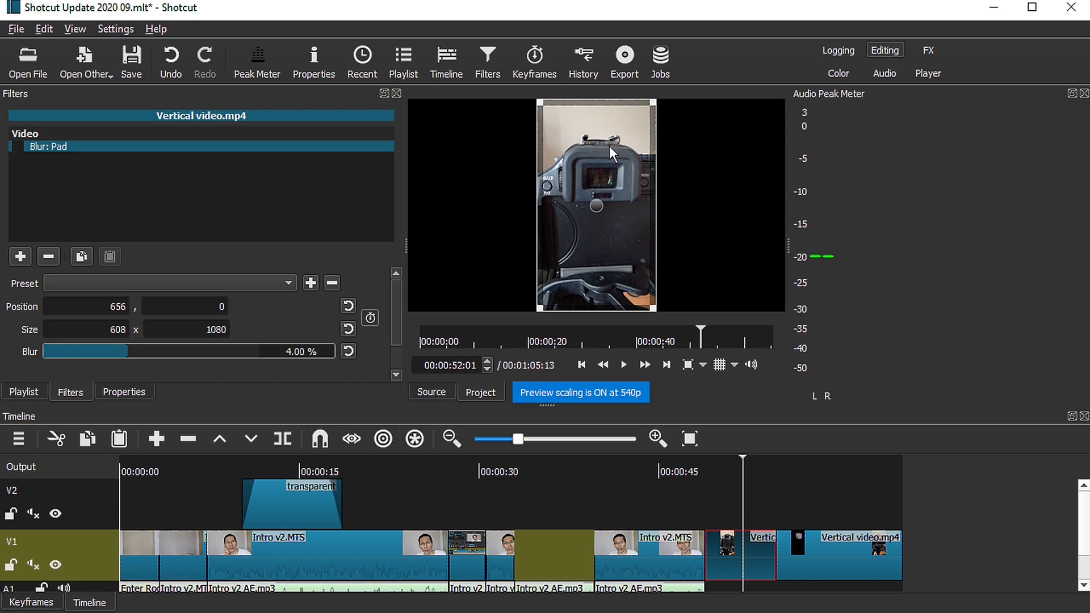
pyautogui.click(19, 147)
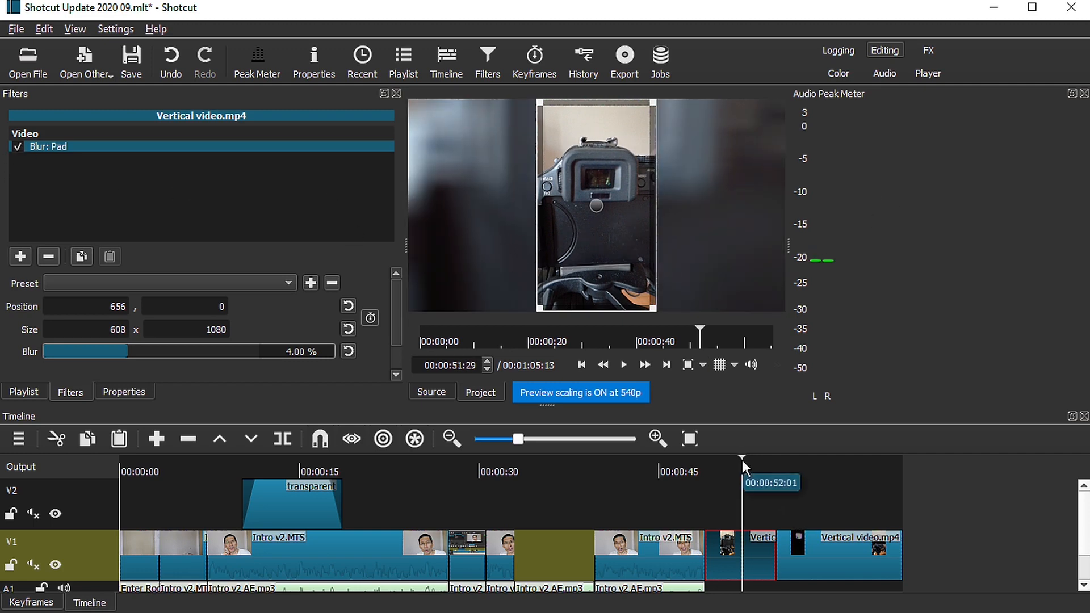